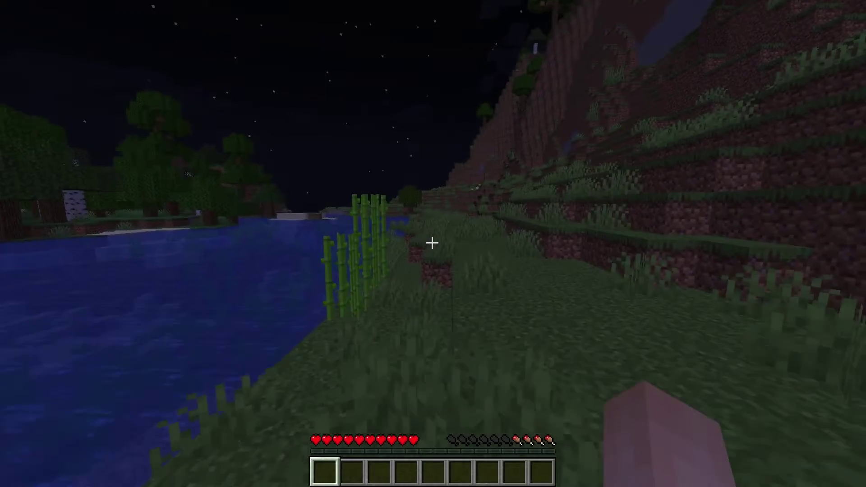
- Walk along the riverbank and attack the zombie with the diamond sword
key("w")
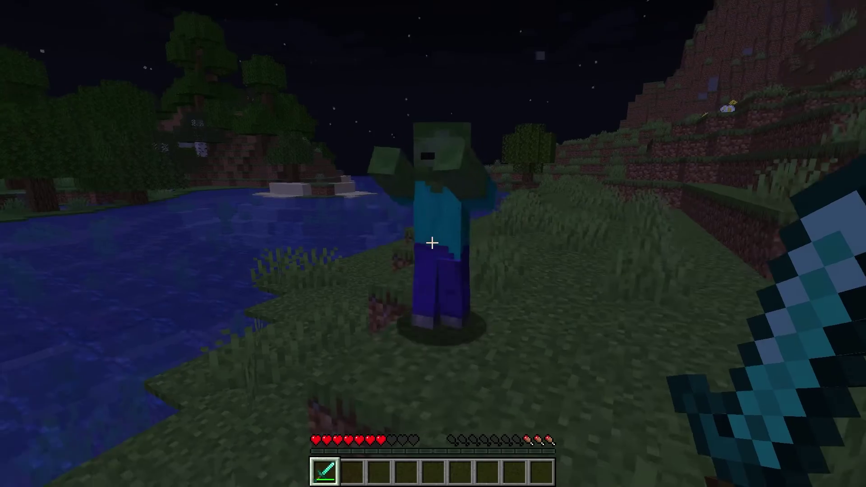
left_click(432, 244)
left_click(432, 243)
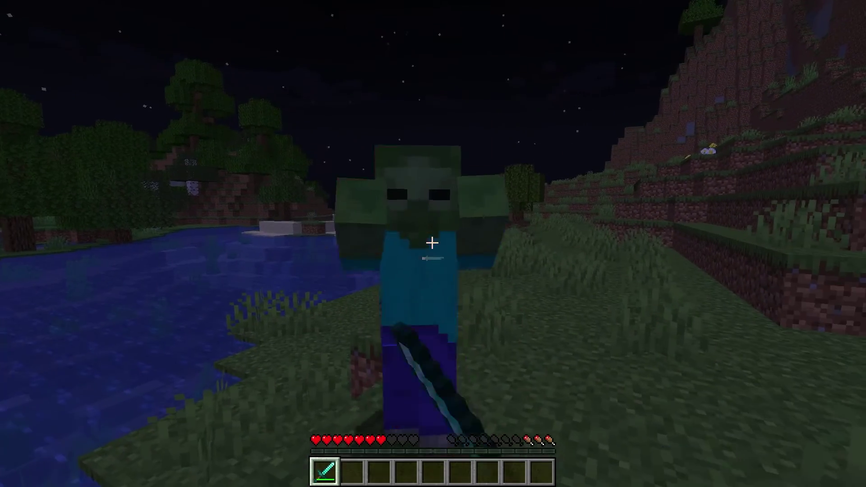
left_click(432, 244)
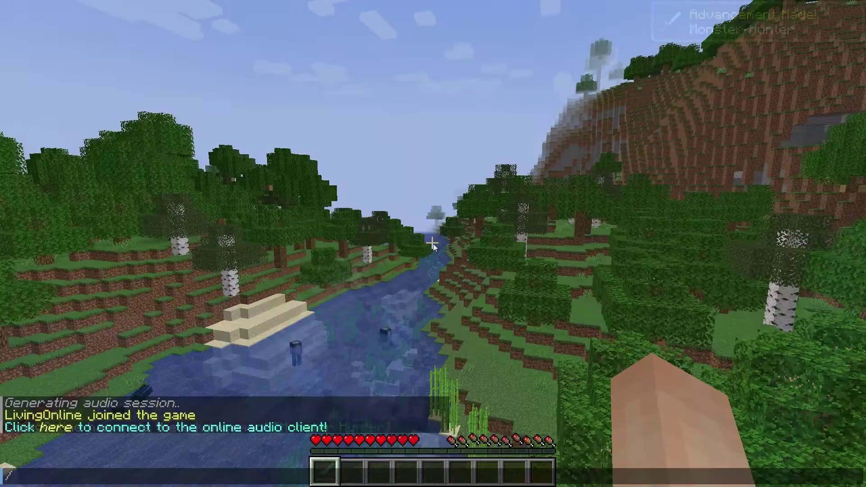
- Run the command /oa hue in the game chat
type("oa hue")
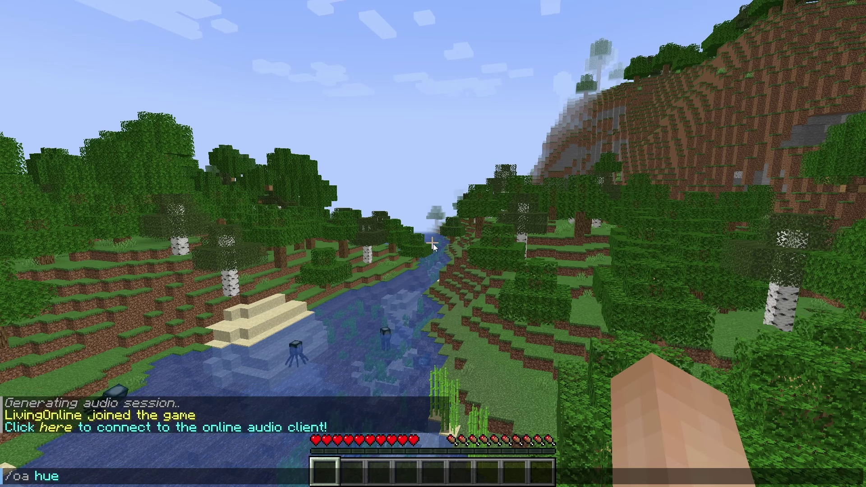
key("Return")
key("slash")
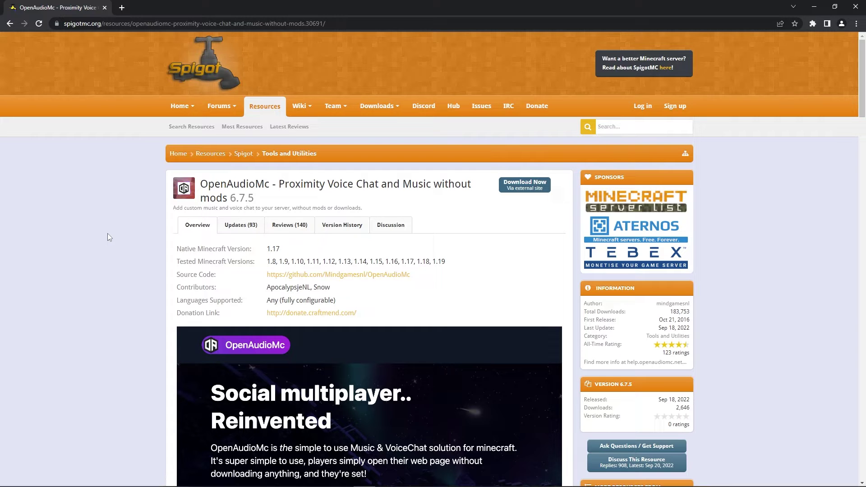
- Download the OpenAudioMc 6.7.5 plugin jar from its SpigotMC page and copy the file out of the browser's downloads
left_click(542, 188)
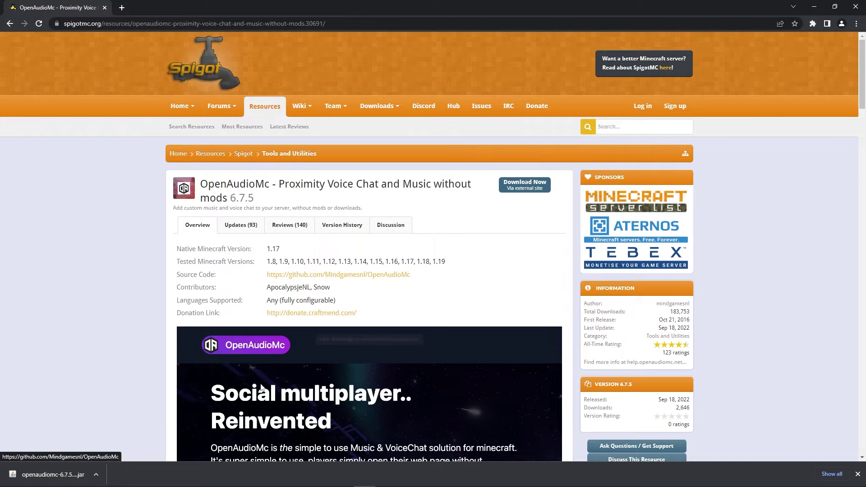
left_click_drag(47, 475, 398, 208)
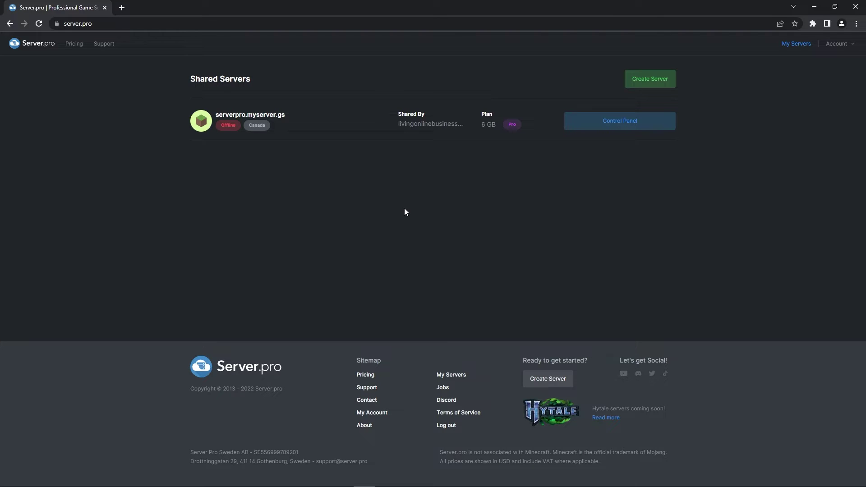
- Upload openaudiomc-6.7.5.jar into the plugins folder of the serverpro.myserver.gs server
left_click(621, 121)
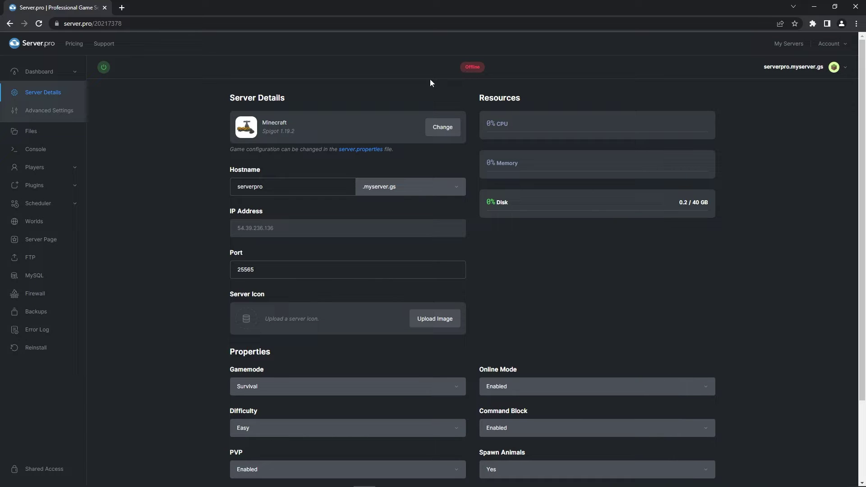
left_click(52, 133)
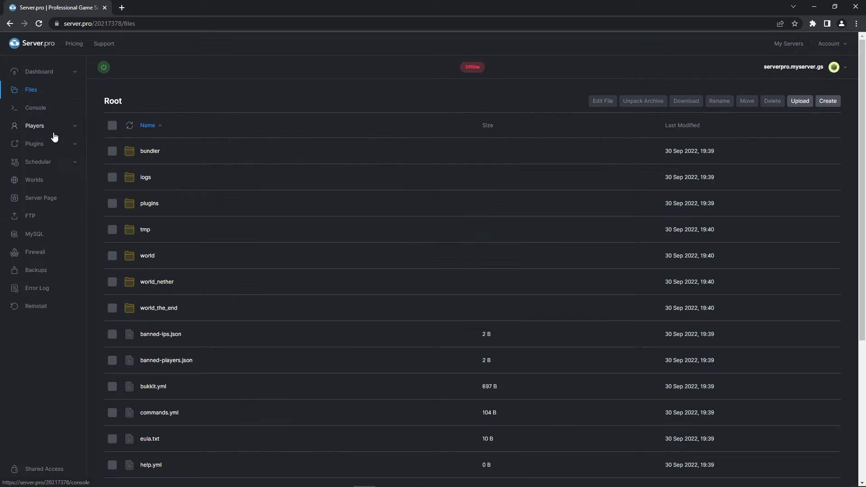
left_click(144, 204)
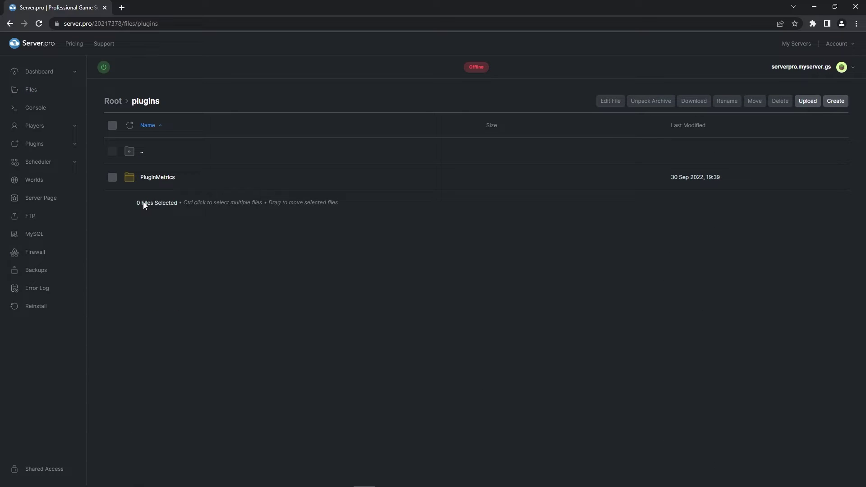
left_click_drag(0, 172, 216, 185)
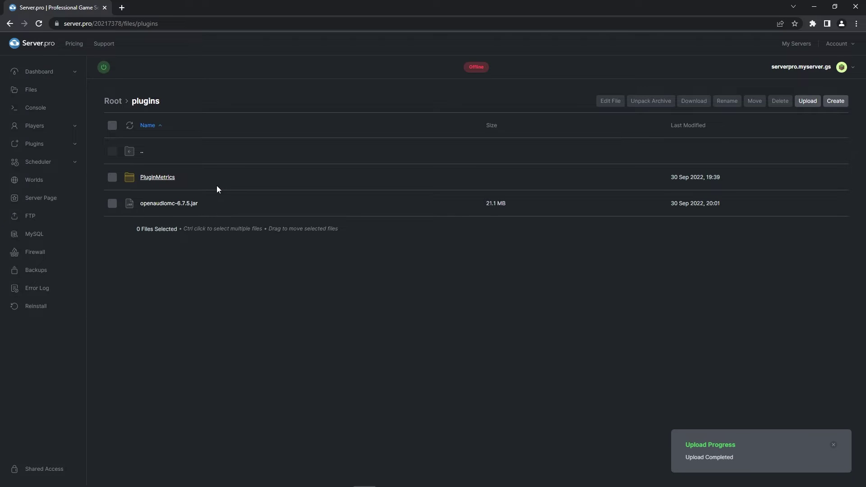
- Start the server and check its console log for the Done line that marks a finished startup
left_click(104, 67)
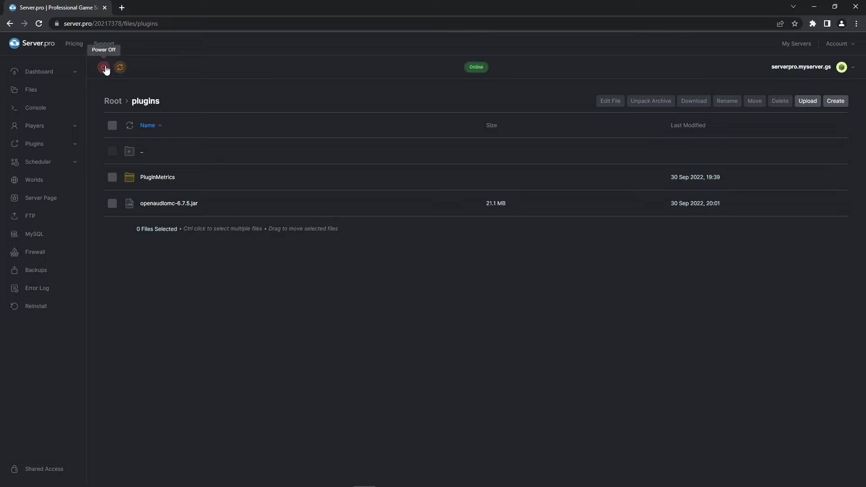
left_click(44, 116)
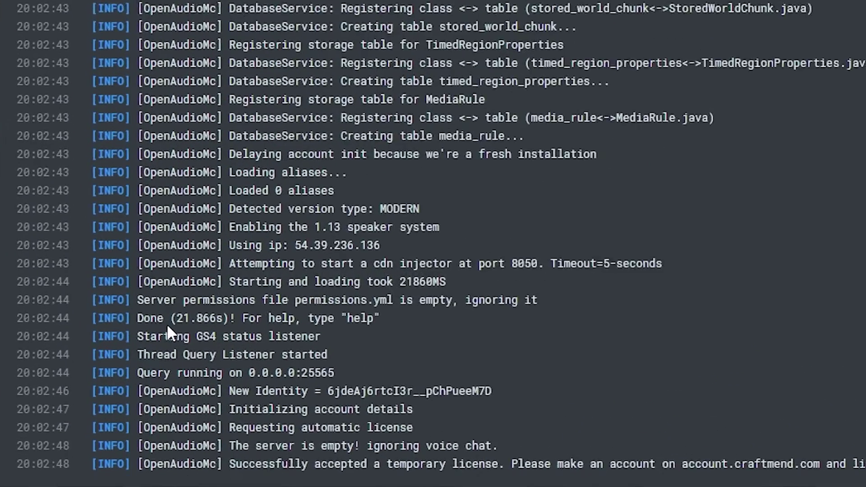
left_click_drag(187, 351, 176, 351)
left_click_drag(139, 317, 133, 314)
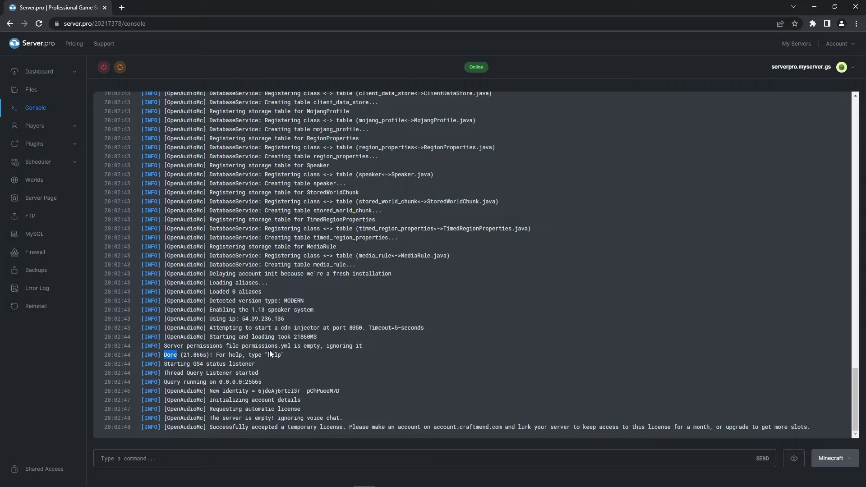
- Copy the server's hostname and add serverpro.myserver.gs as a multiplayer server address in Minecraft to join it
left_click(60, 72)
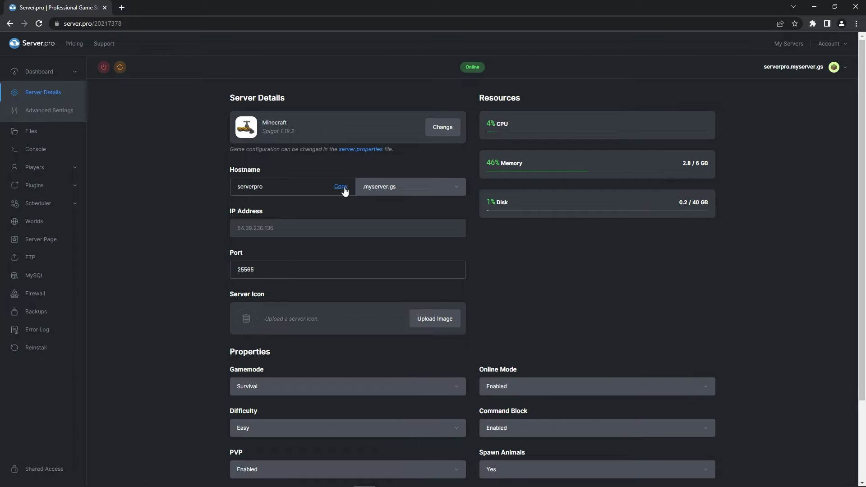
left_click(342, 189)
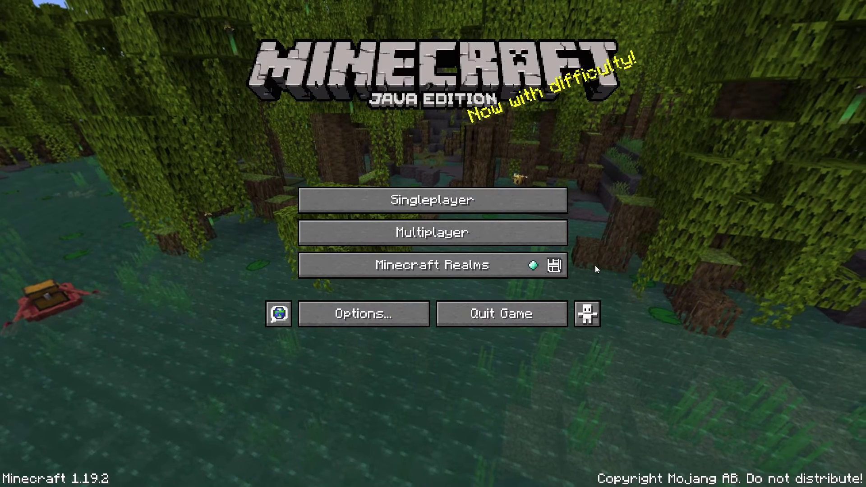
left_click(496, 237)
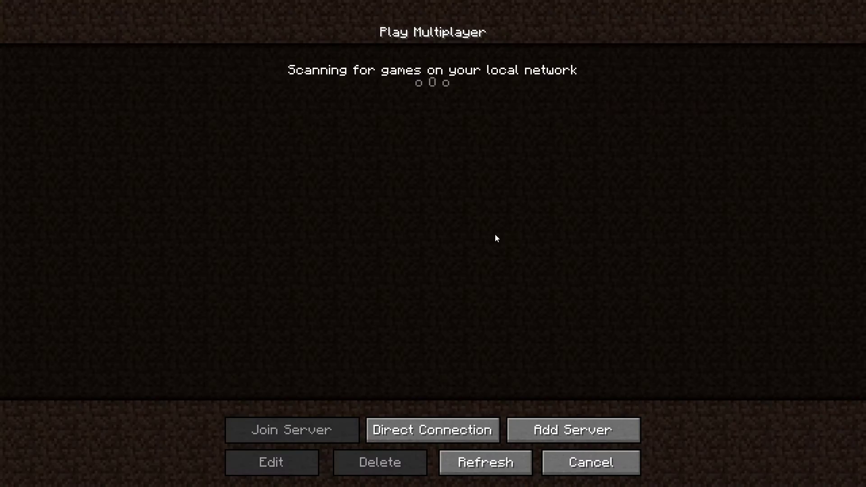
left_click(566, 431)
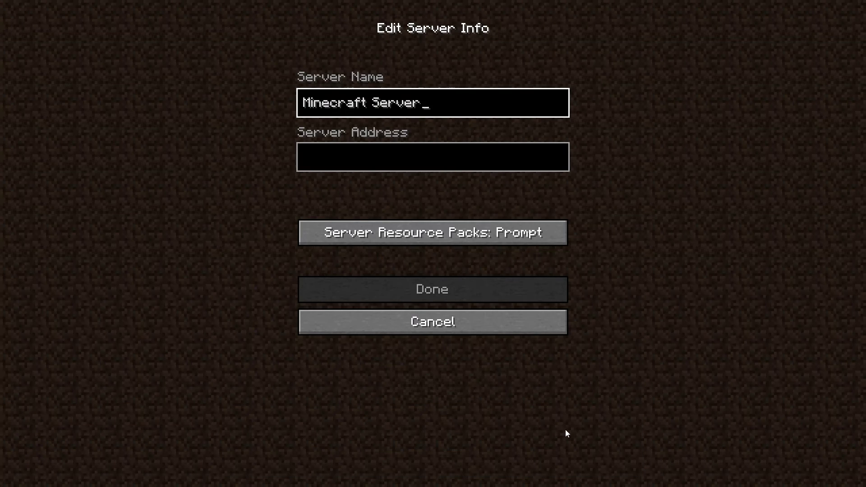
left_click(395, 155)
type("serverpro.myserver.gs")
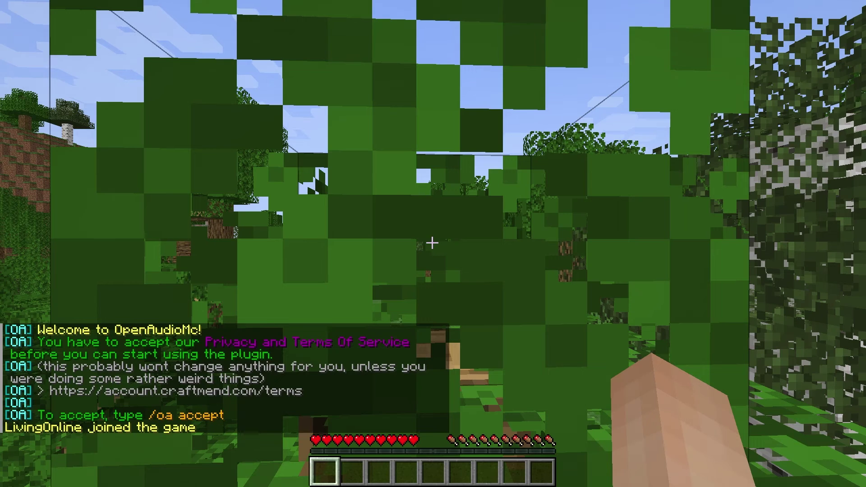
- Accept the OpenAudioMc privacy terms by running /oa accept in the game chat
key("t")
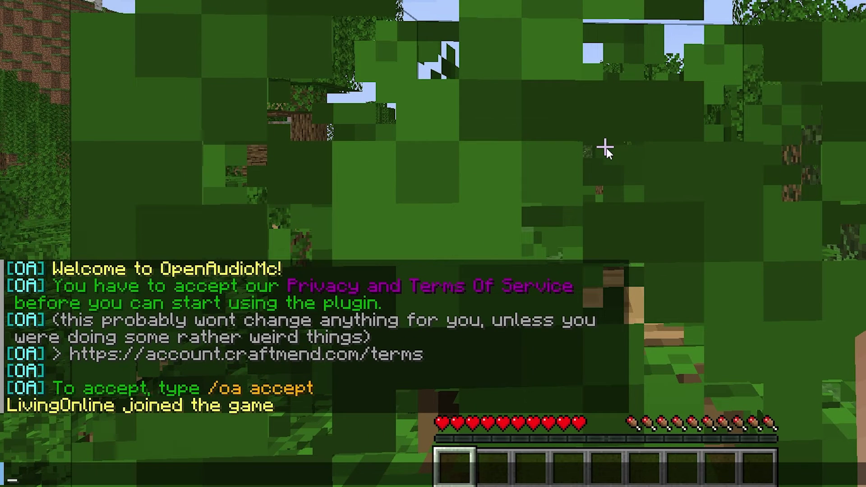
type("/oa a")
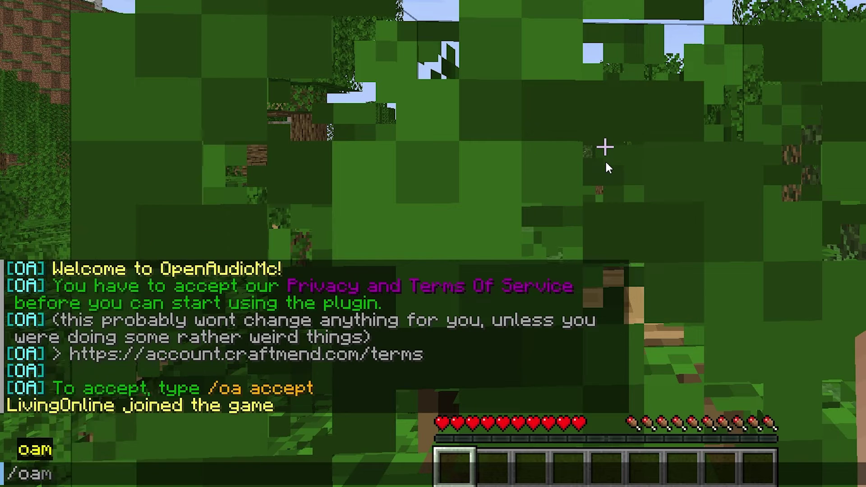
type("ccept")
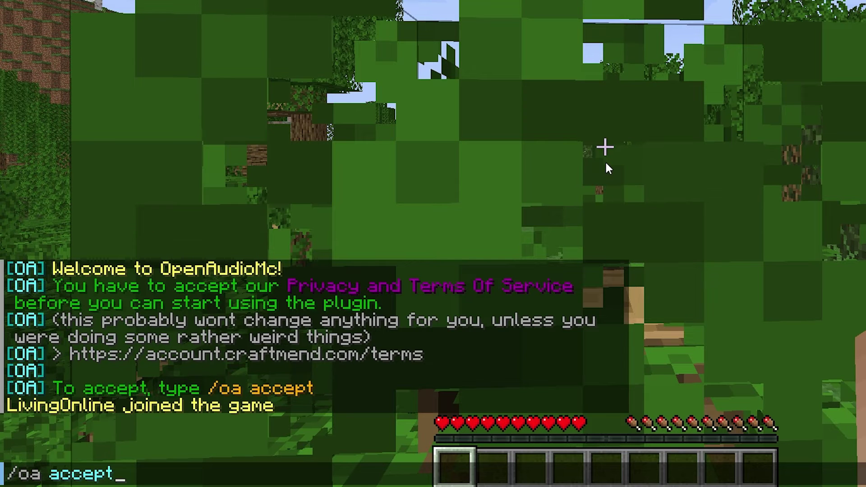
key("Return")
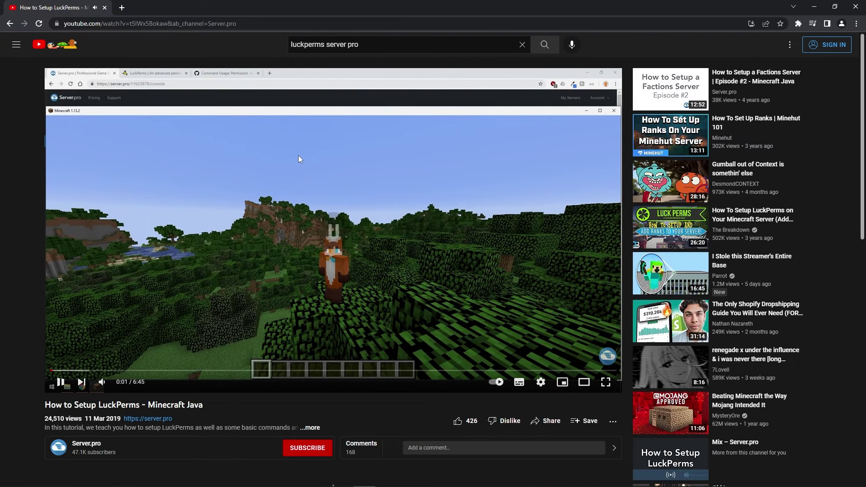
left_click(299, 155)
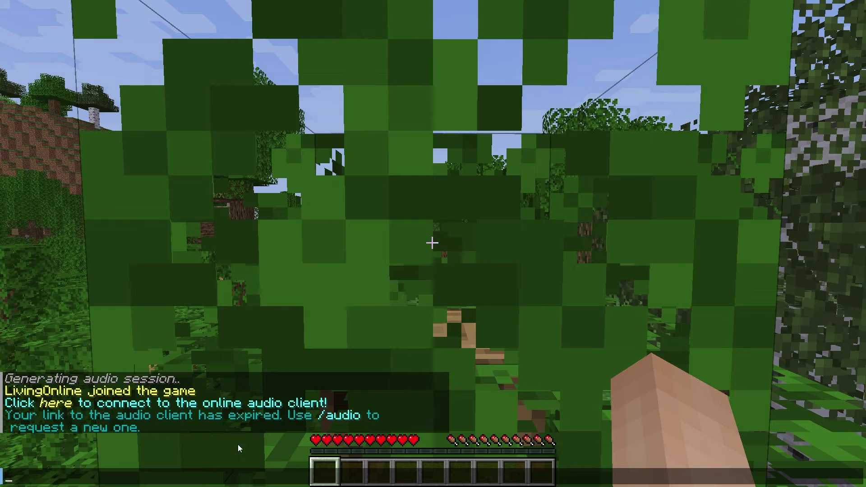
- Open the online audio client from its link in the game chat and join the proximity voice chat
left_click(91, 402)
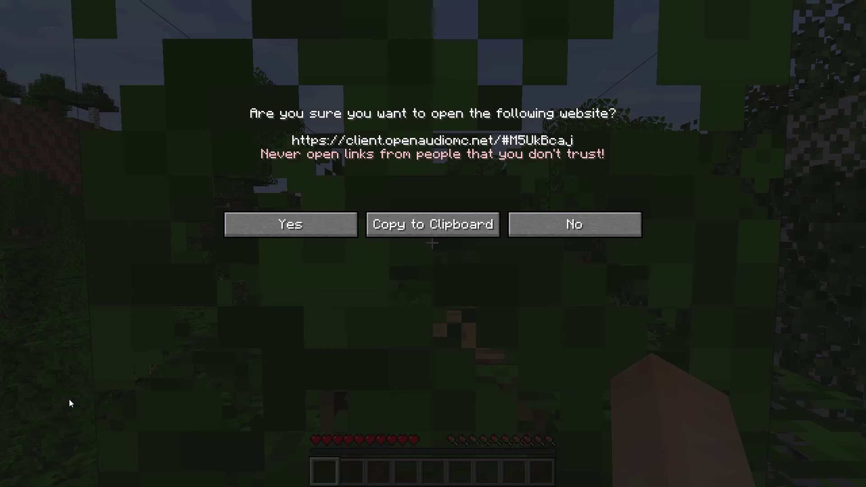
left_click(326, 228)
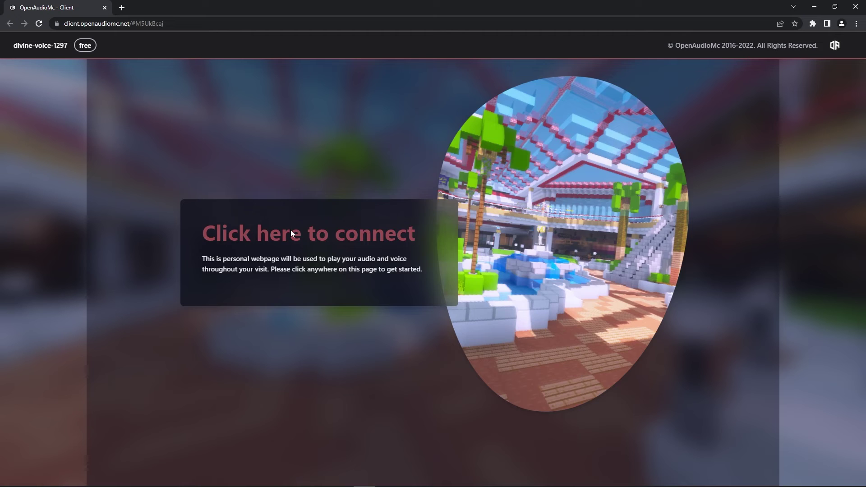
left_click(291, 230)
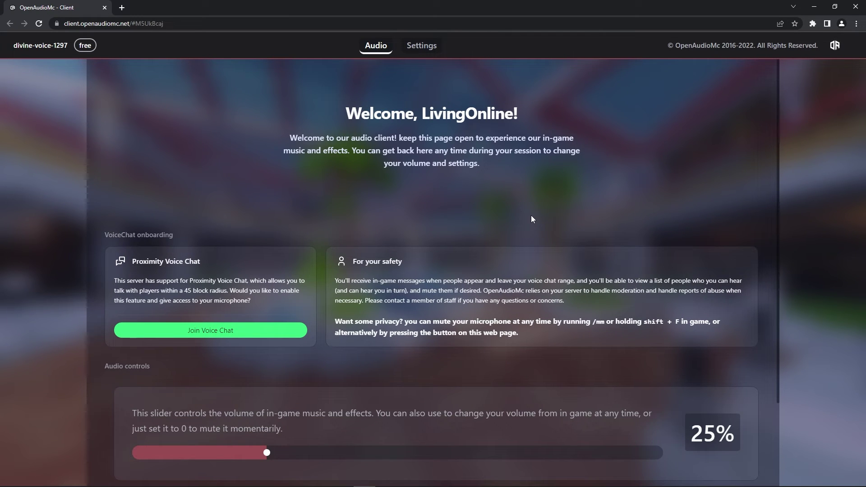
left_click(215, 332)
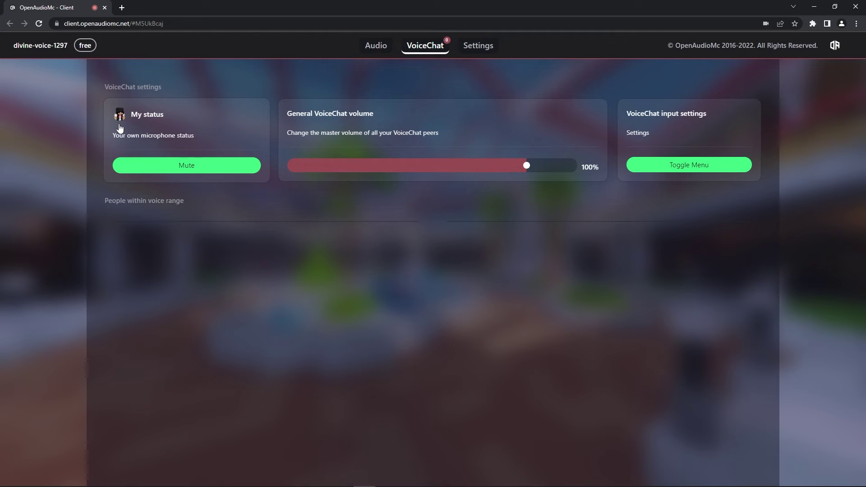
- Mute your own microphone and set the general VoiceChat volume to 97%
left_click(168, 166)
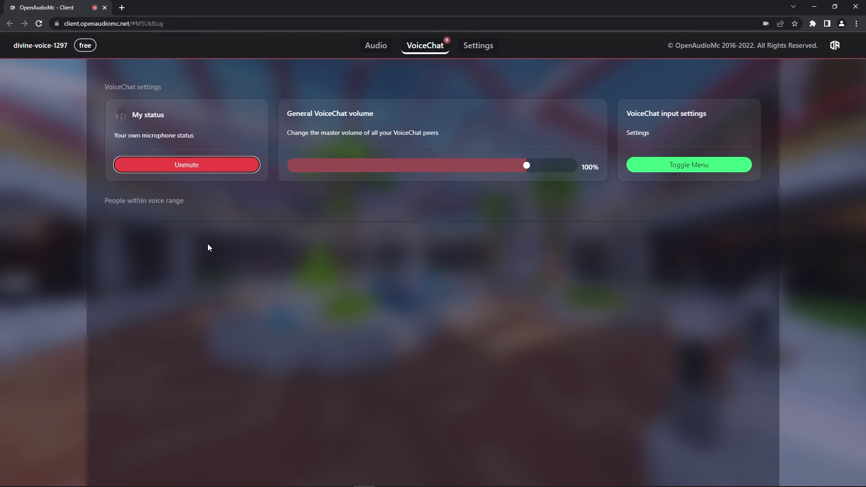
mouse_move(527, 165)
left_mouse_down()
mouse_move(473, 167)
mouse_move(523, 173)
left_mouse_up()
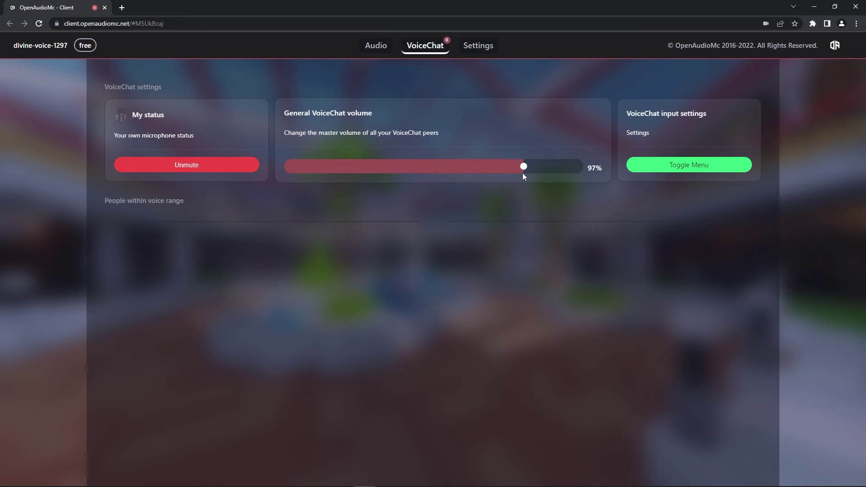
- Show the VoiceChat input settings and slightly lower the microphone sensitivity
left_click(682, 169)
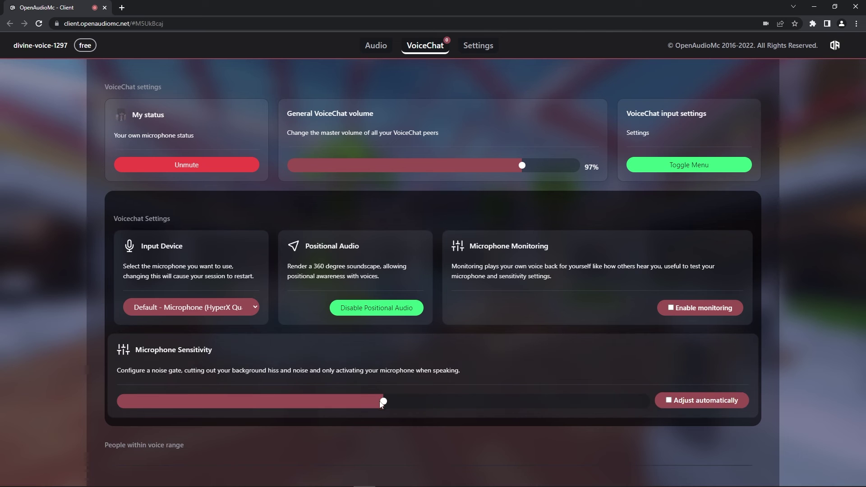
mouse_move(386, 400)
left_mouse_down()
mouse_move(373, 401)
mouse_move(380, 401)
left_mouse_up()
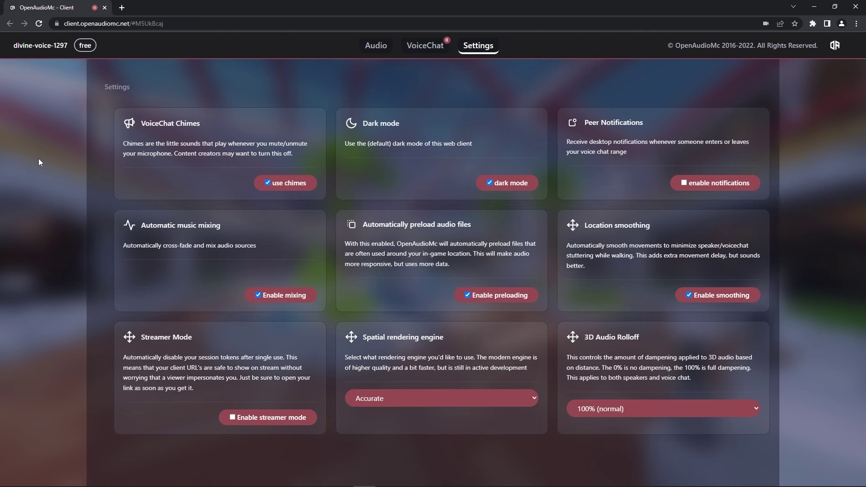